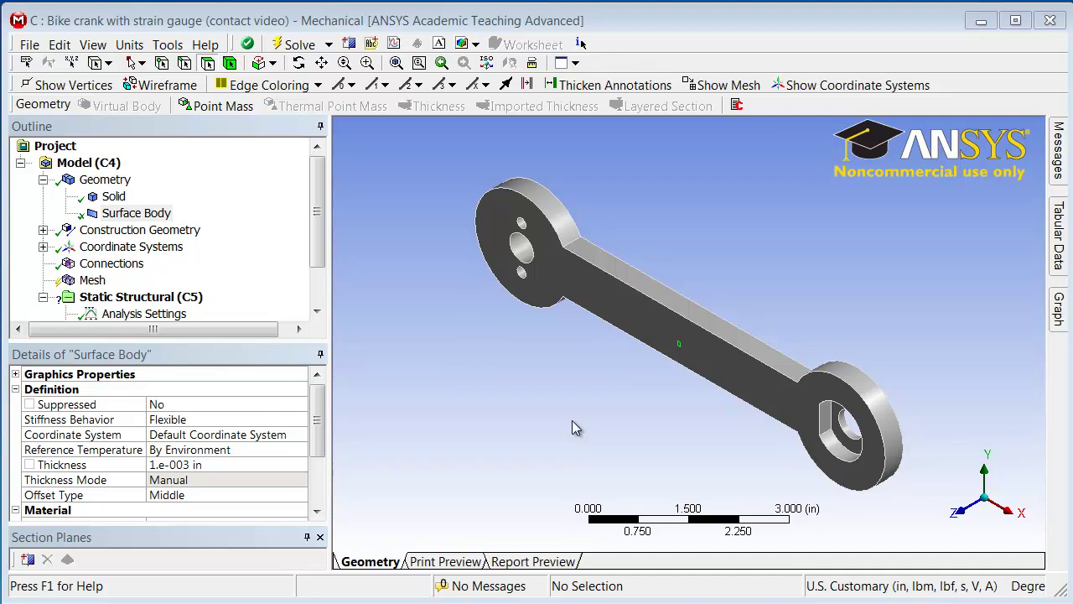
- Browse the Geometry branch and confirm the crank Solid is assigned Al 6061-T6
{"action": "left_click", "coordinate": [95, 183]}
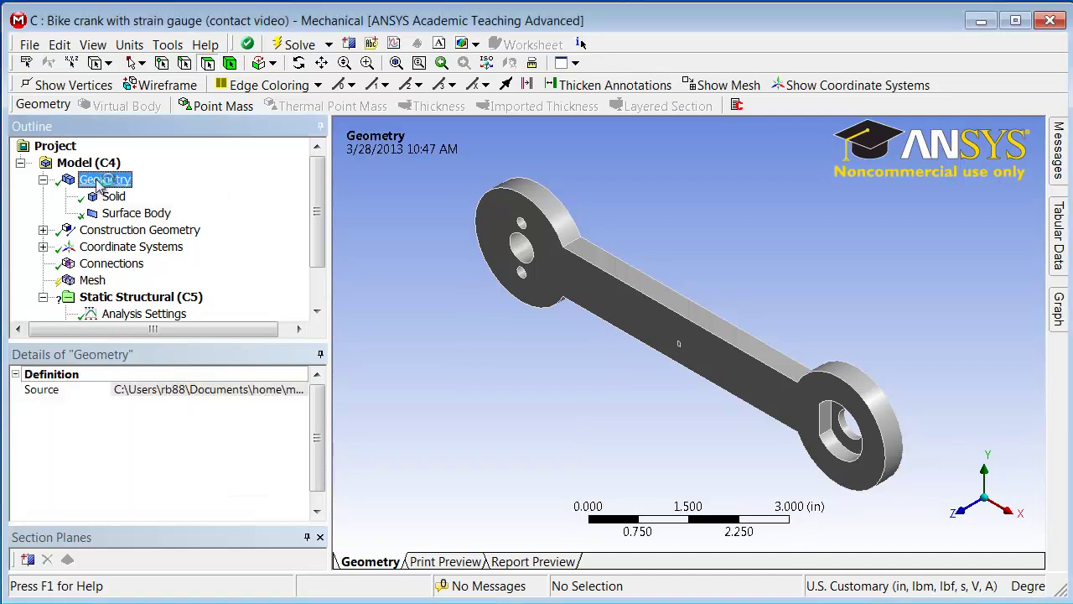
{"action": "left_click", "coordinate": [42, 180]}
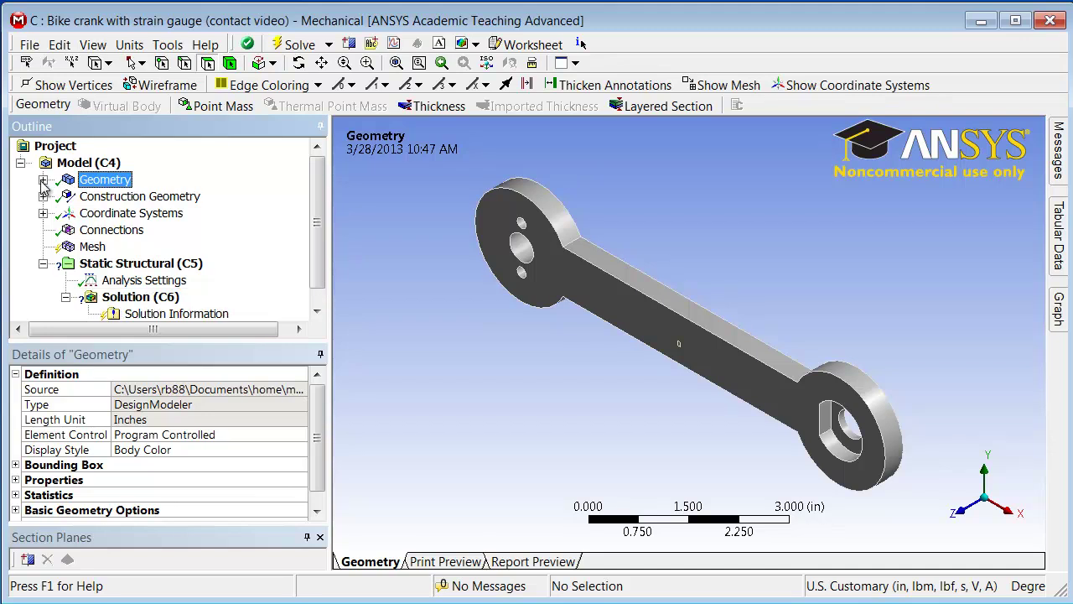
{"action": "left_click", "coordinate": [42, 180]}
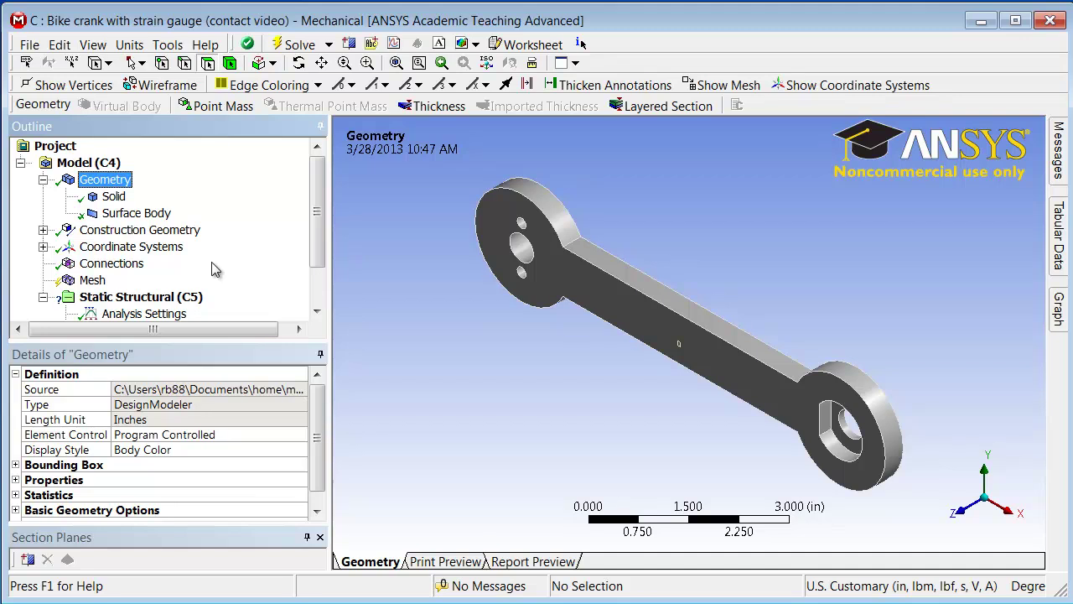
{"action": "left_click", "coordinate": [462, 430]}
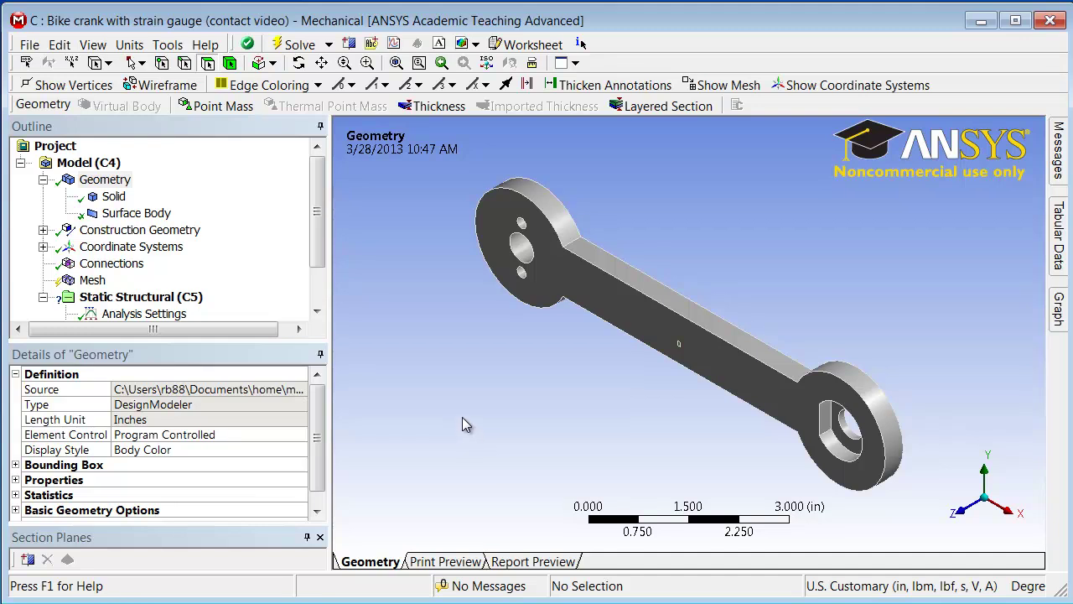
{"action": "left_click", "coordinate": [117, 198]}
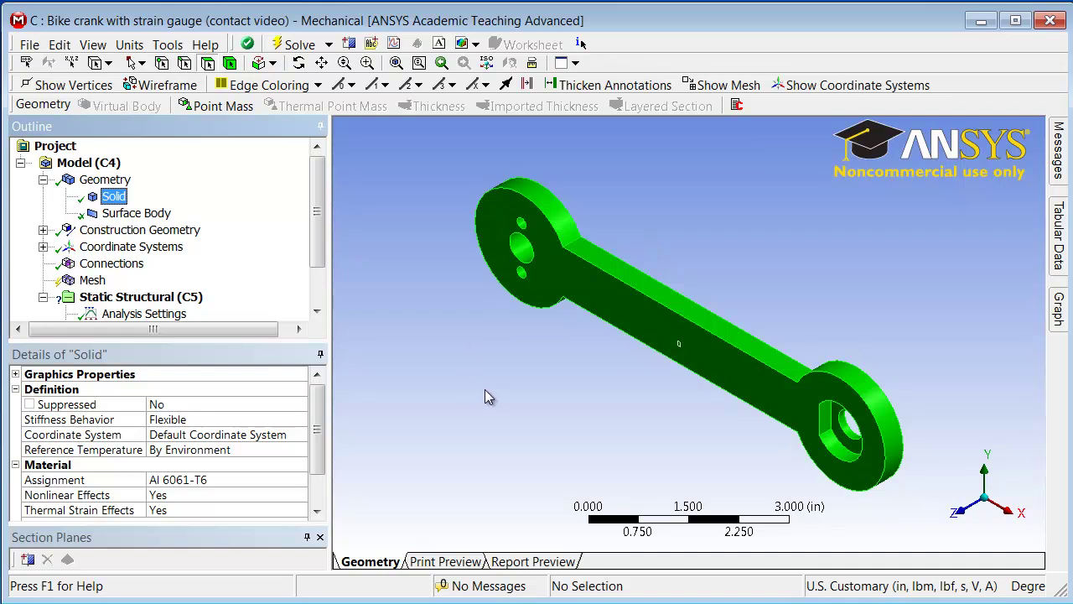
- Check the Surface Body's 0.001 in thickness, then view the Connections settings
{"action": "left_click", "coordinate": [165, 217]}
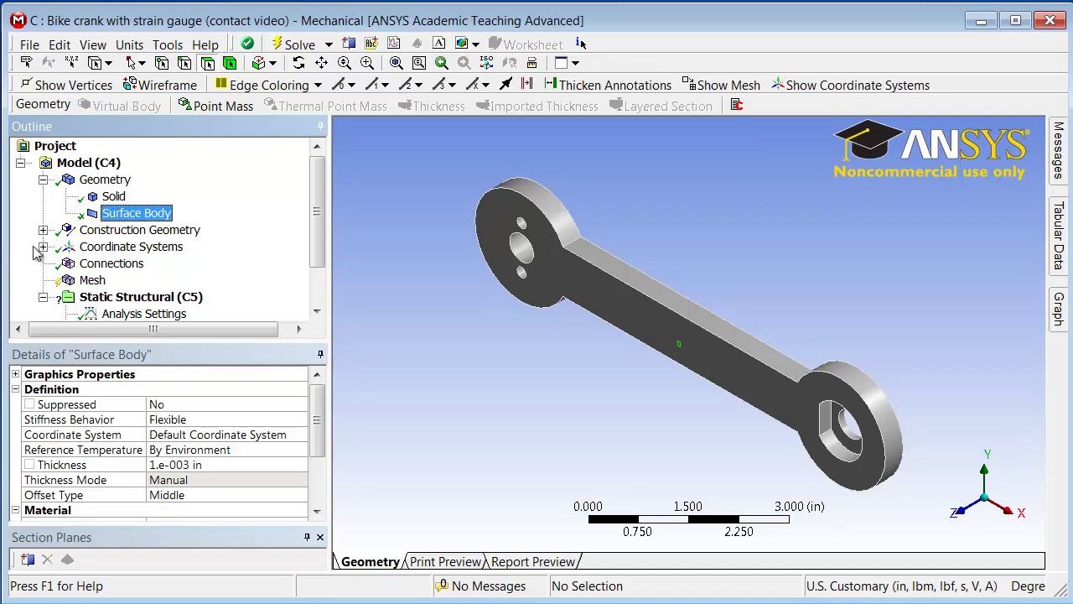
{"action": "left_click", "coordinate": [125, 270]}
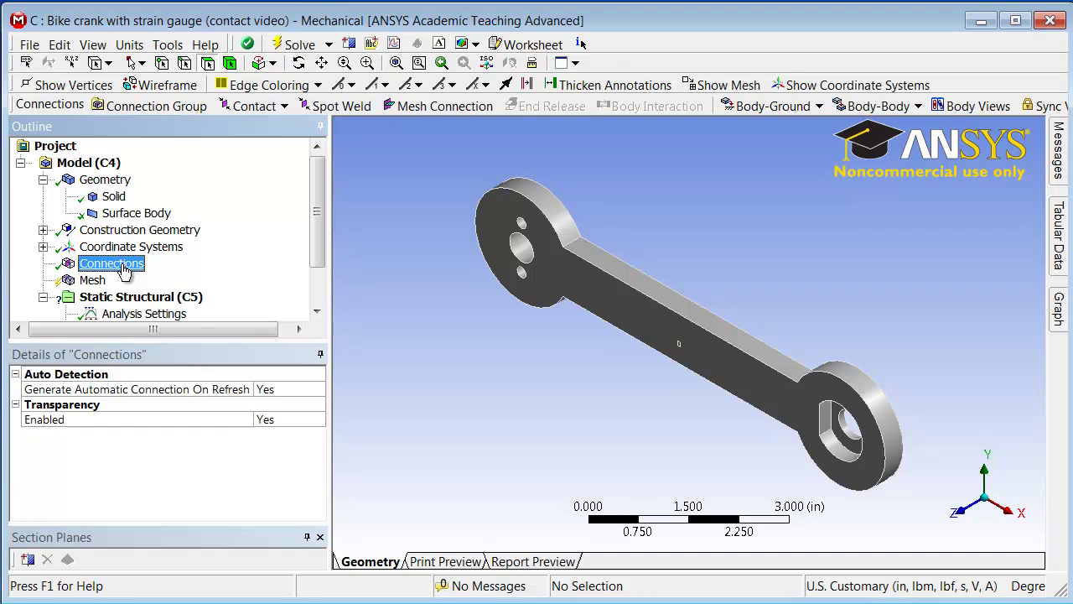
- Add a Contact-type Connection Group, scoped to all bodies, under Connections
{"action": "right_click", "coordinate": [124, 270]}
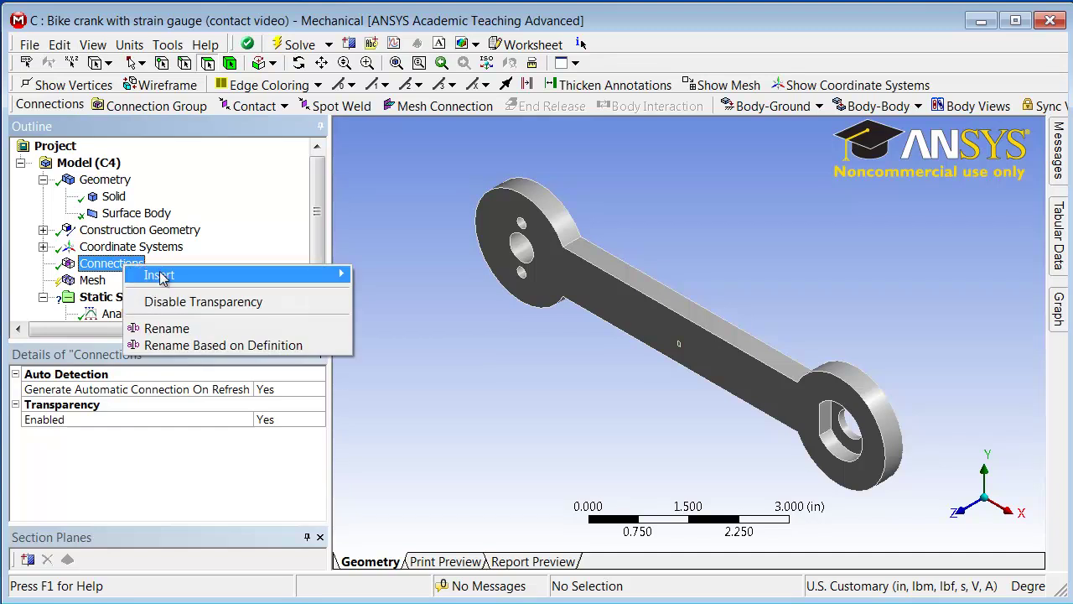
{"action": "mouse_move", "coordinate": [159, 275]}
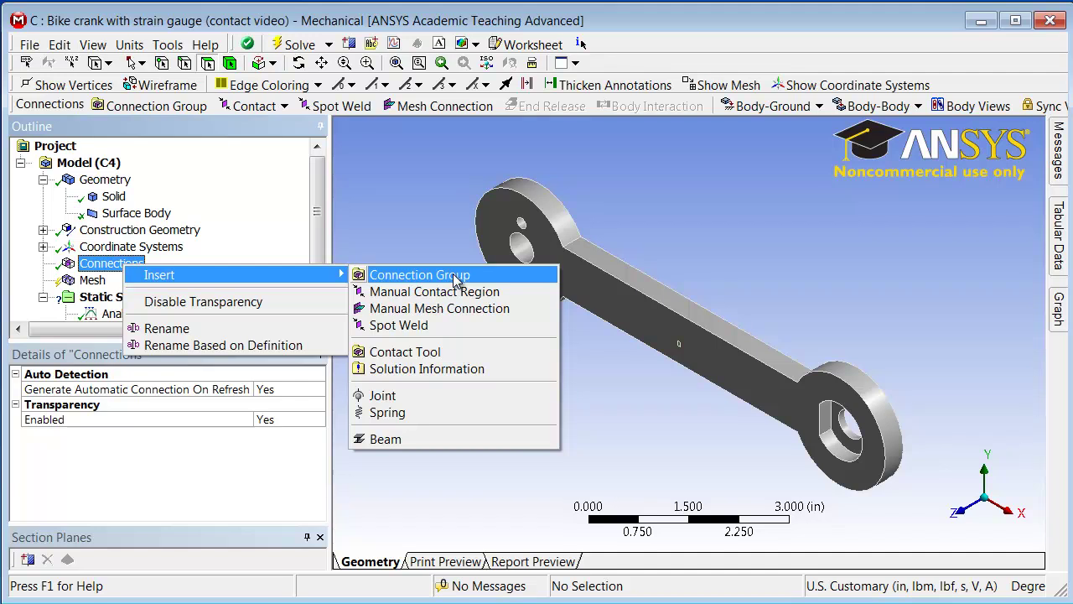
{"action": "left_click", "coordinate": [457, 282]}
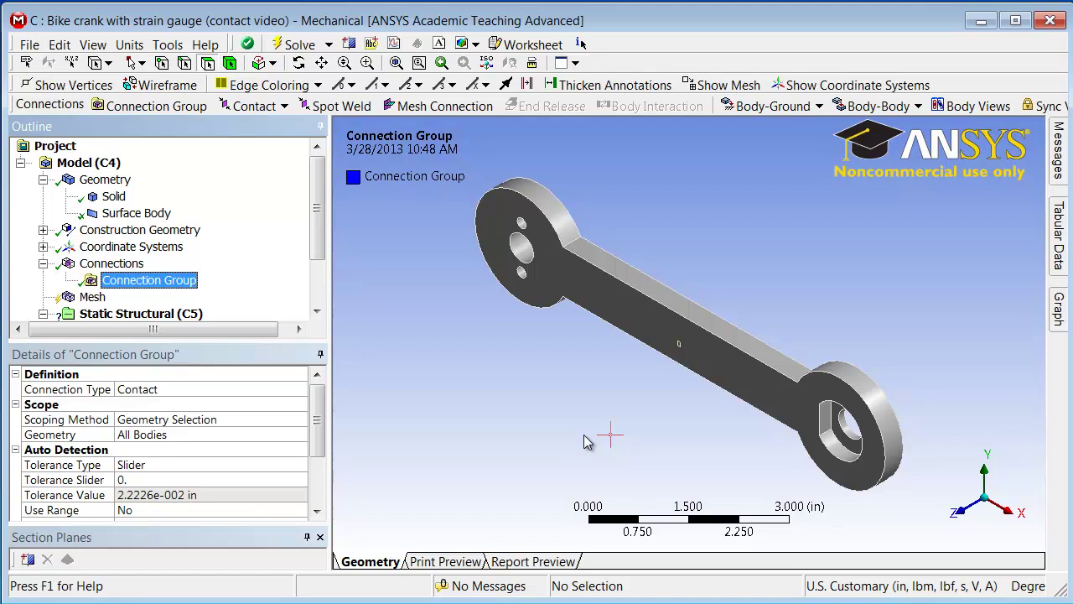
{"action": "right_click", "coordinate": [152, 286]}
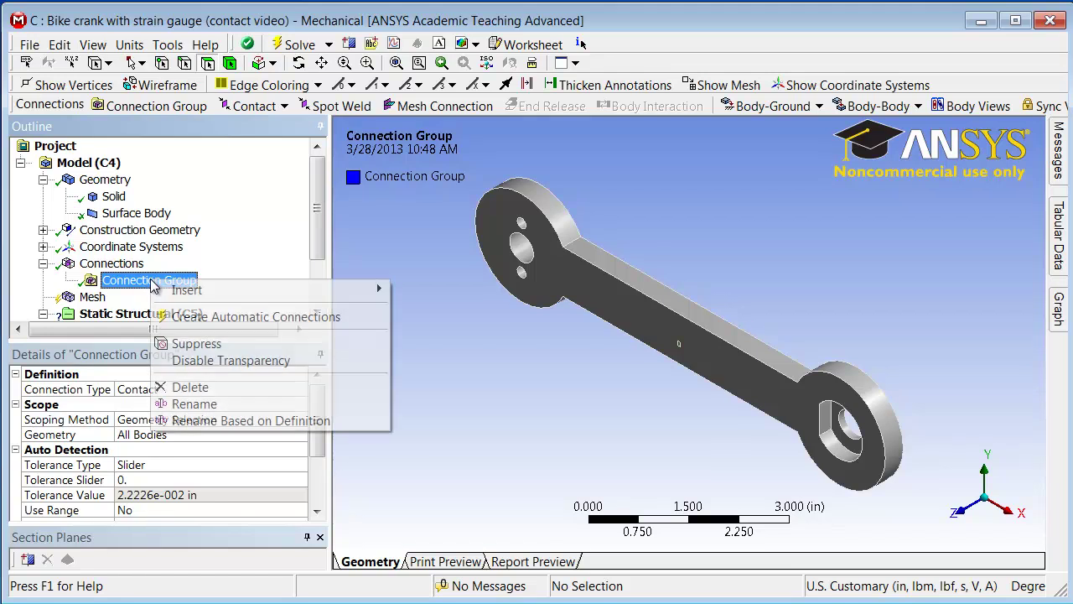
{"action": "left_click", "coordinate": [193, 319]}
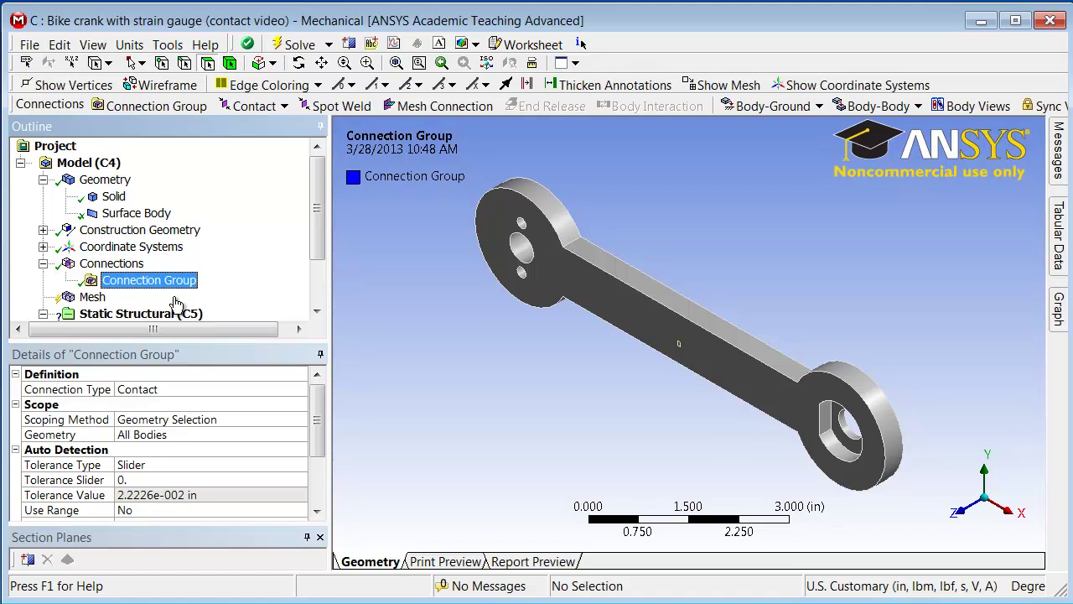
- Insert a manual Bonded contact region into the Connection Group
{"action": "right_click", "coordinate": [151, 285]}
{"action": "left_click", "coordinate": [125, 285]}
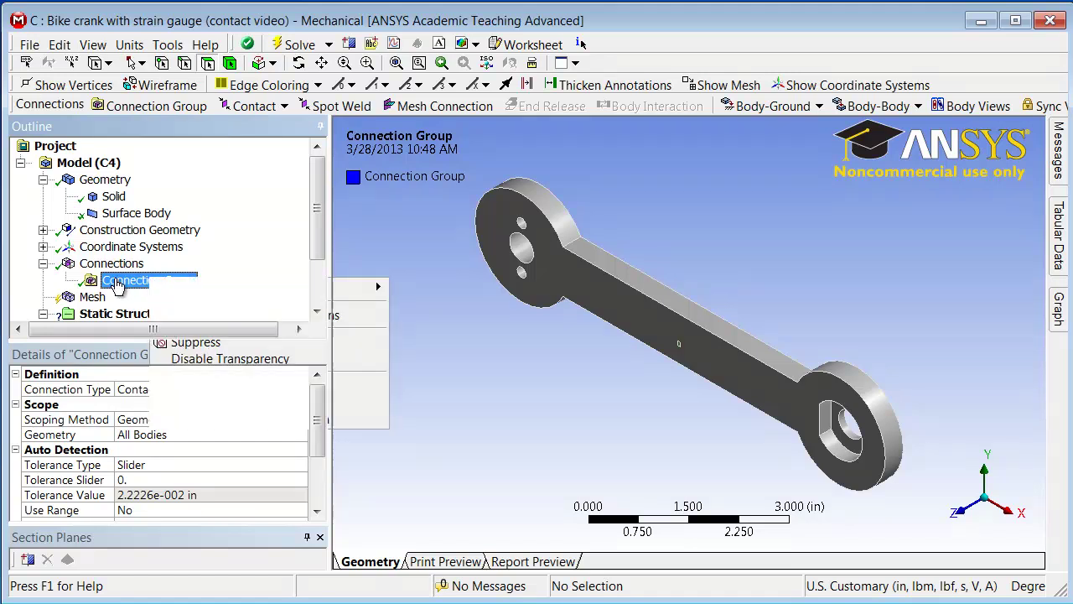
{"action": "right_click", "coordinate": [117, 285]}
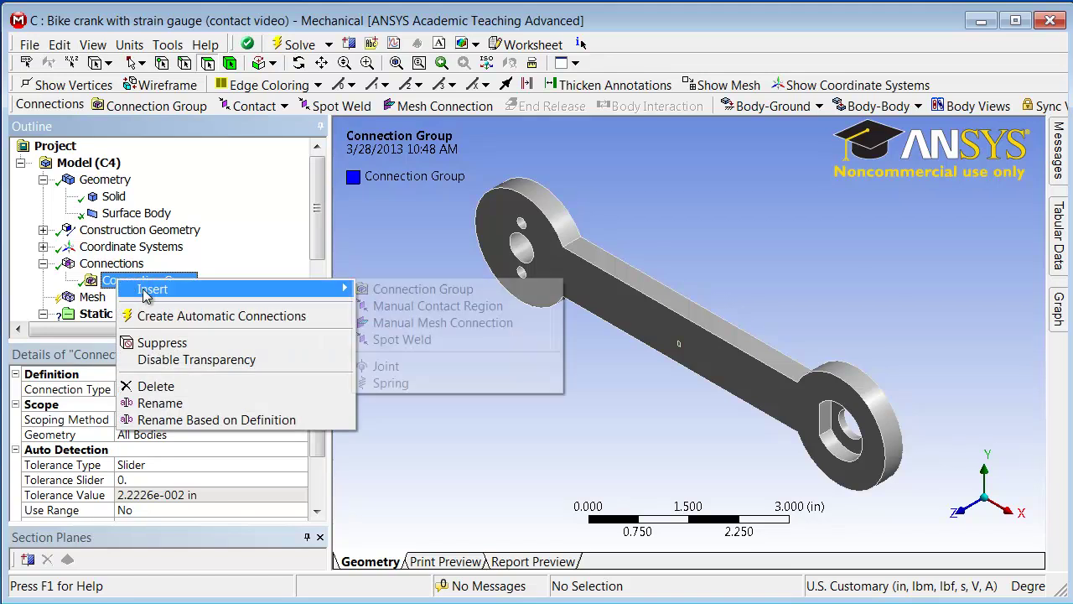
{"action": "mouse_move", "coordinate": [231, 288]}
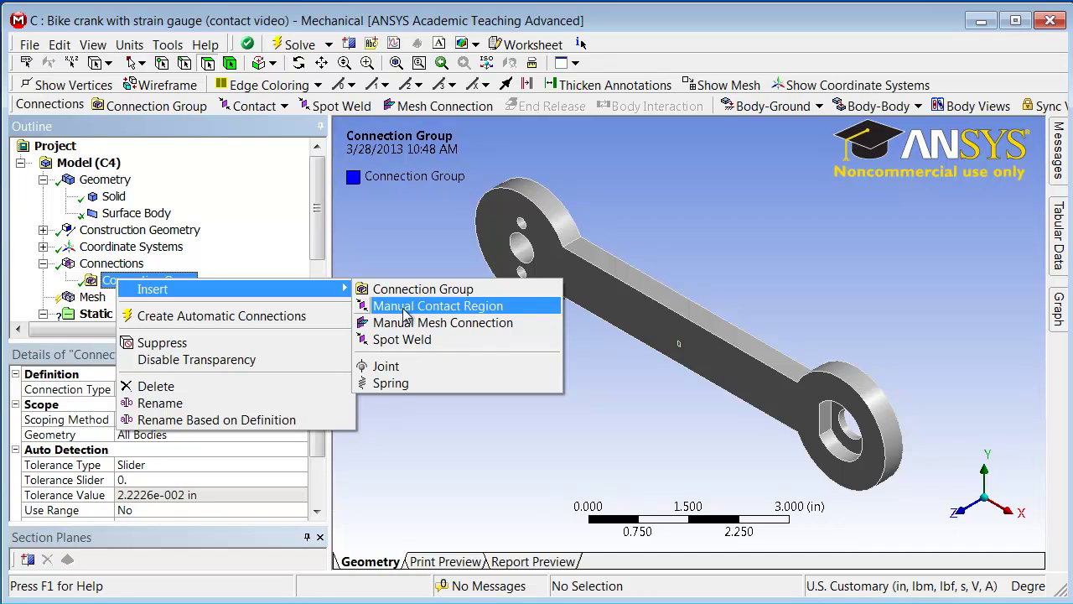
{"action": "left_click", "coordinate": [403, 309]}
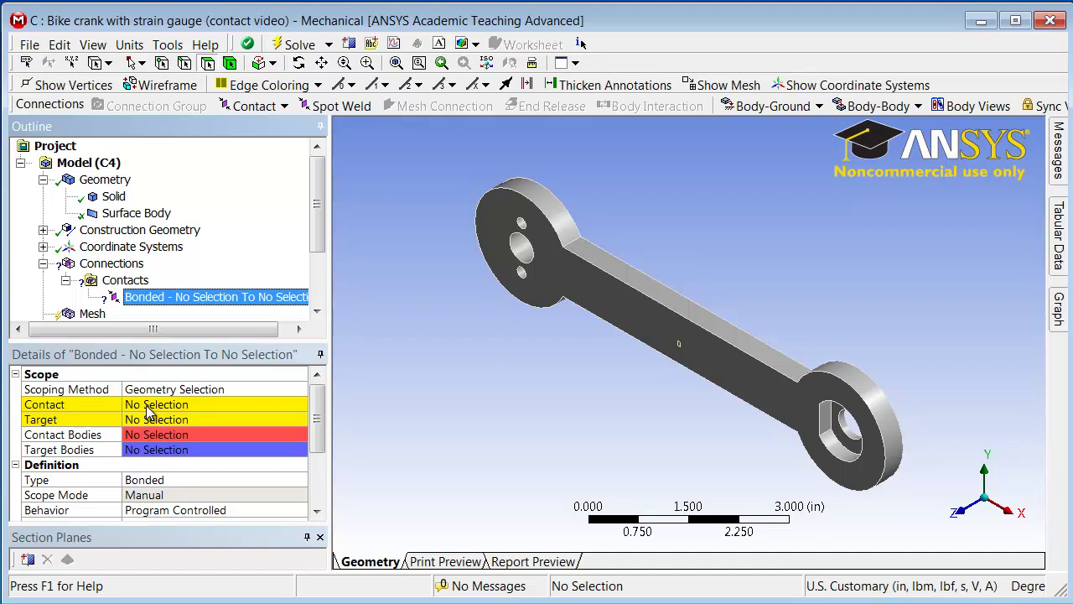
- Assign the crank Solid's large front face as the contact side using face selection
{"action": "left_click", "coordinate": [147, 407]}
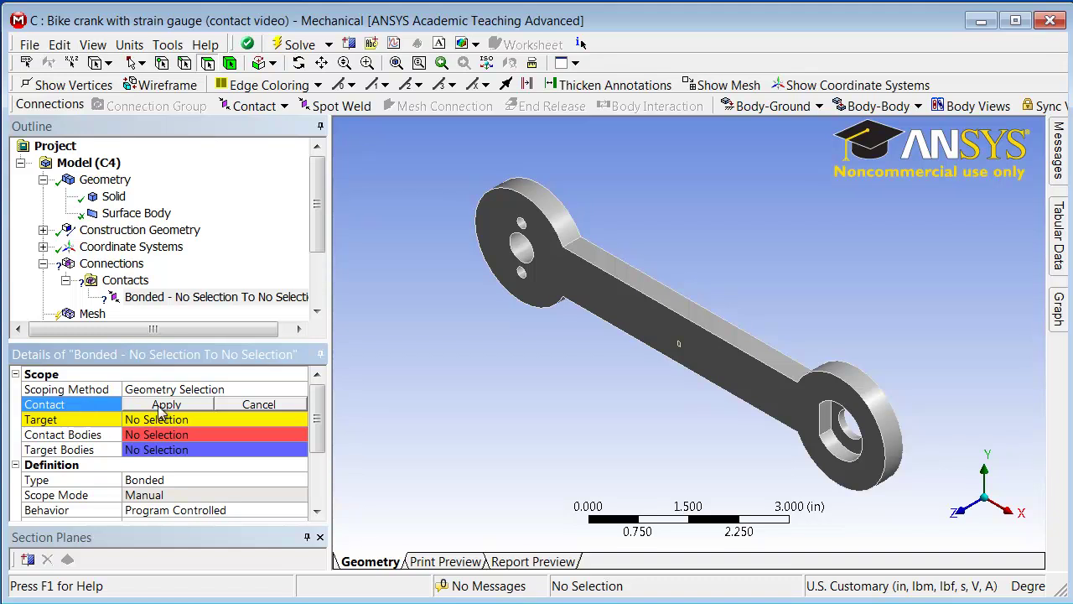
{"action": "left_click", "coordinate": [209, 63]}
{"action": "left_click", "coordinate": [652, 325]}
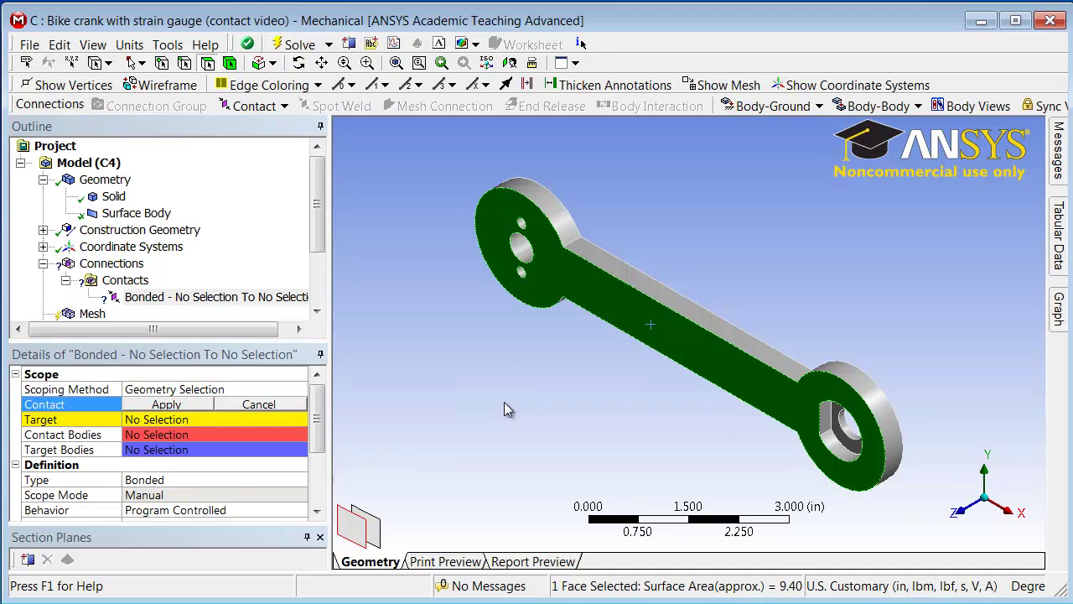
{"action": "left_click", "coordinate": [192, 406]}
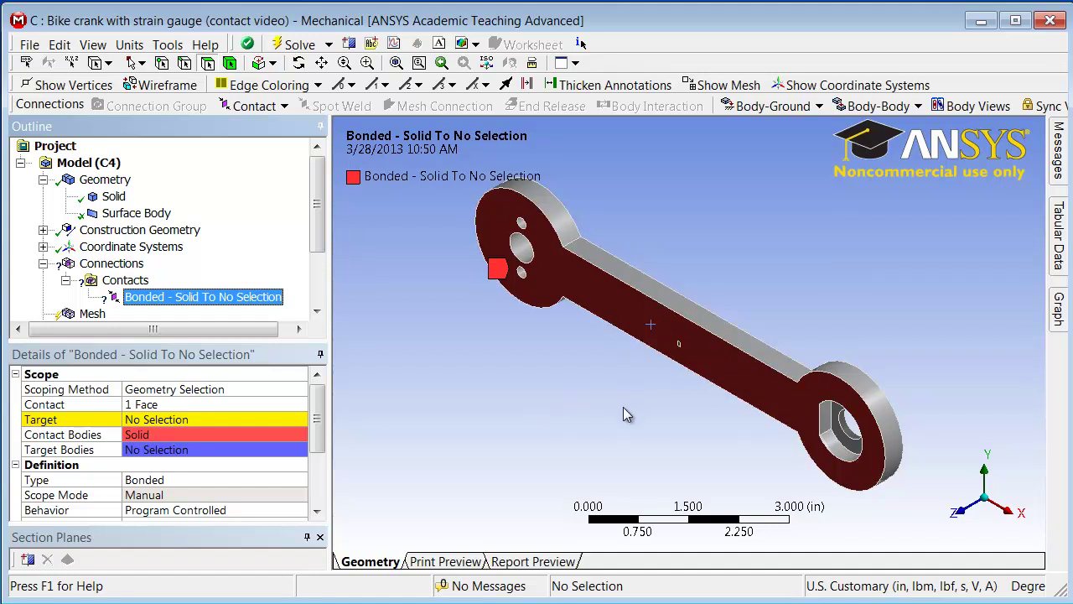
- Start the target selection, box-zooming onto the gauge patch and picking a face
{"action": "left_click", "coordinate": [170, 421]}
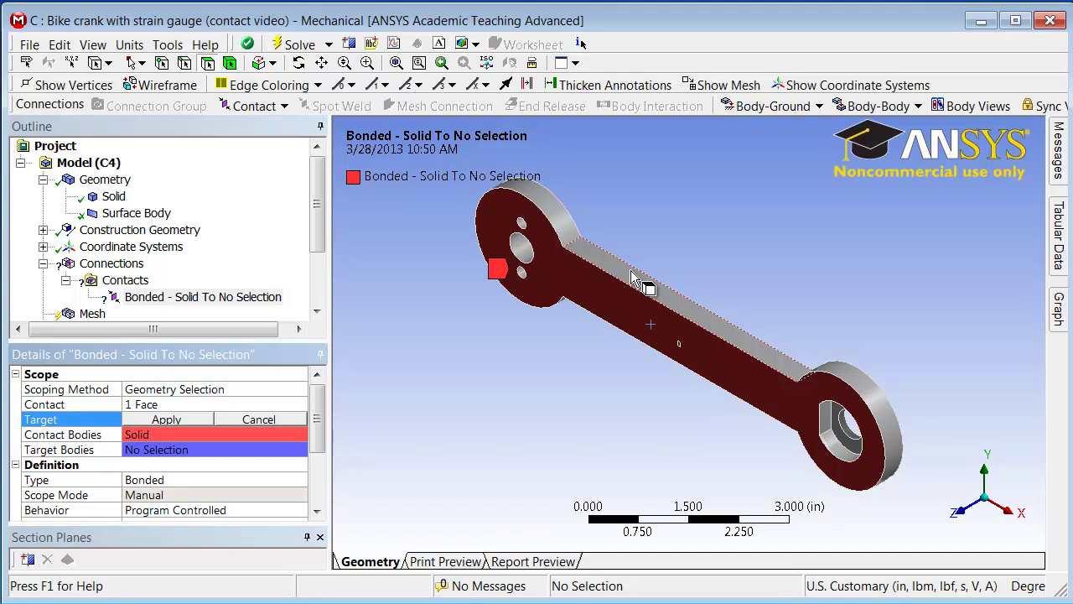
{"action": "right_click_drag", "start_coordinate": [631, 270], "coordinate": [734, 412]}
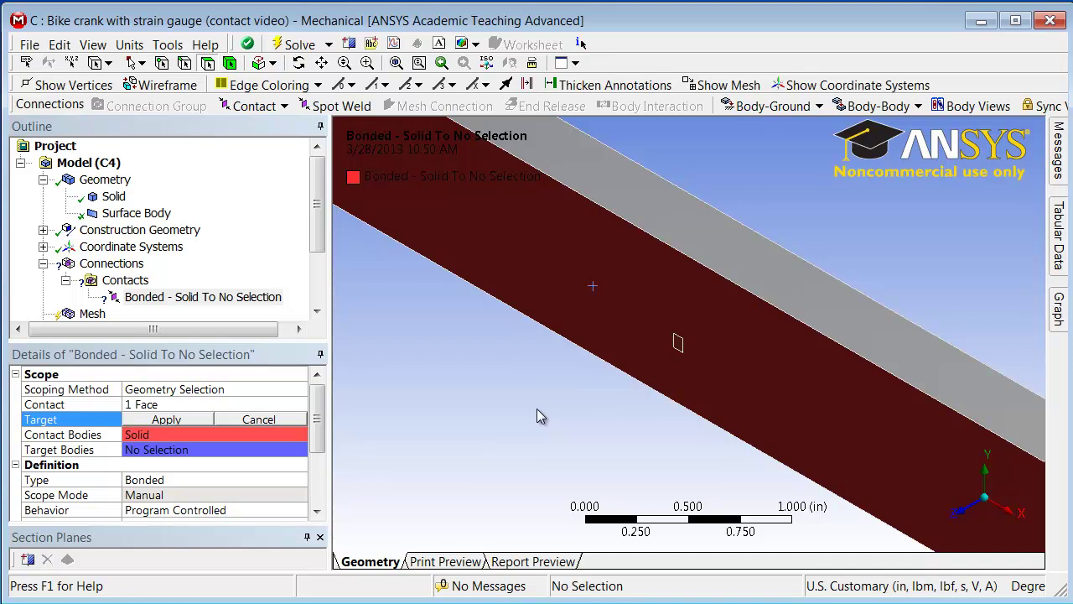
{"action": "left_click_drag", "start_coordinate": [629, 178], "coordinate": [735, 468]}
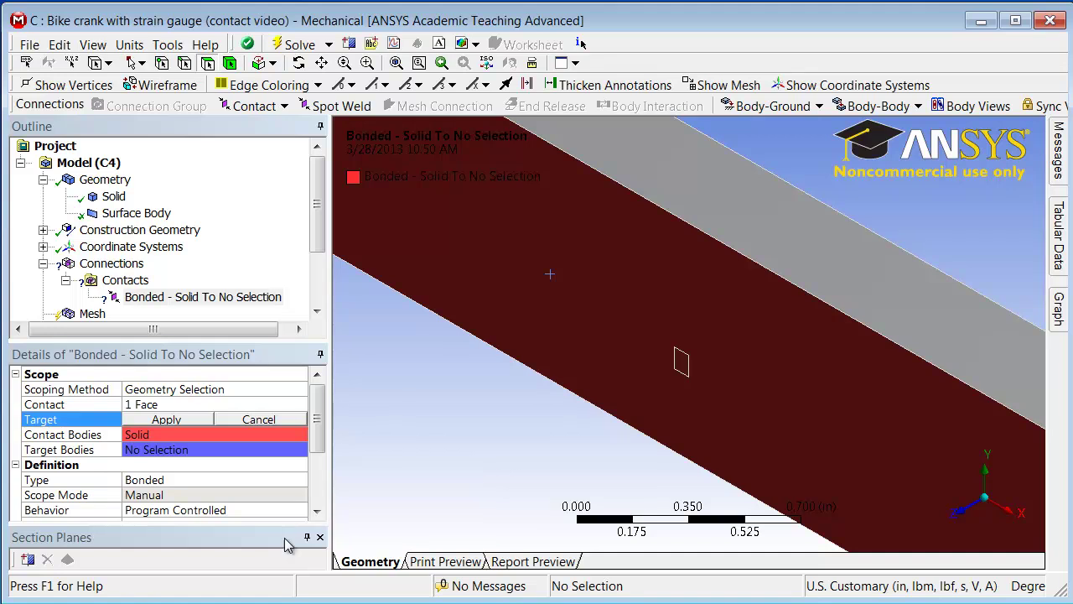
{"action": "left_click", "coordinate": [683, 366]}
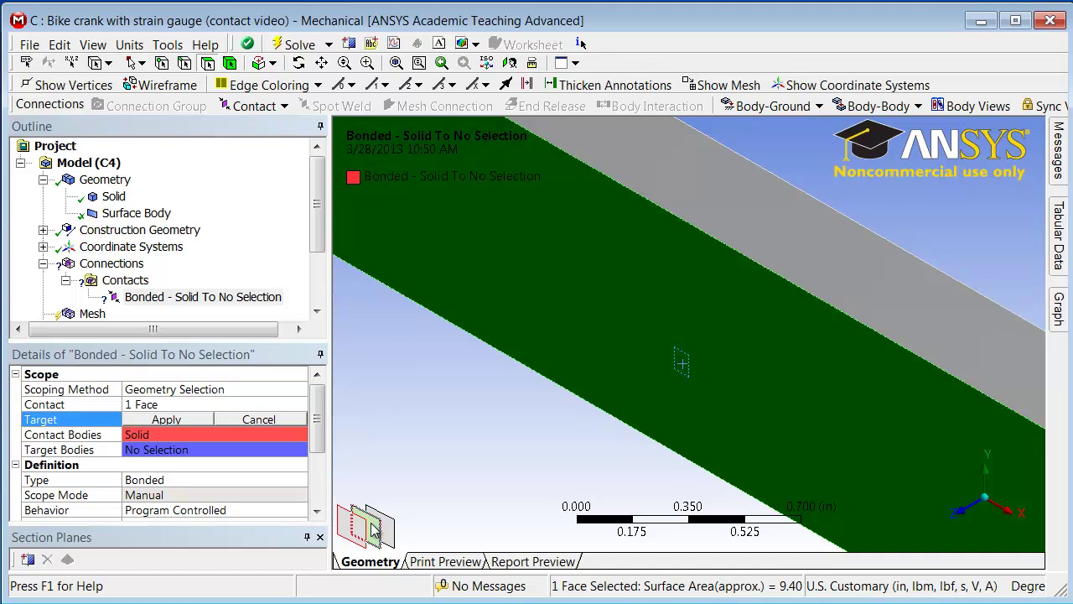
- Set the small strain gauge face as the contact's target side
{"action": "left_click", "coordinate": [375, 529]}
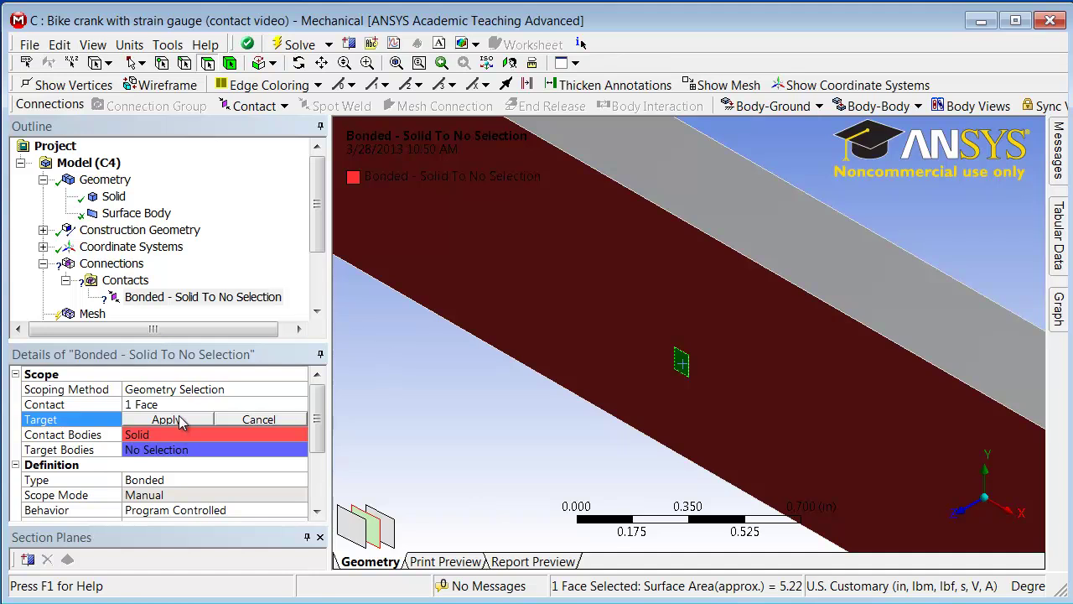
{"action": "left_click", "coordinate": [168, 419]}
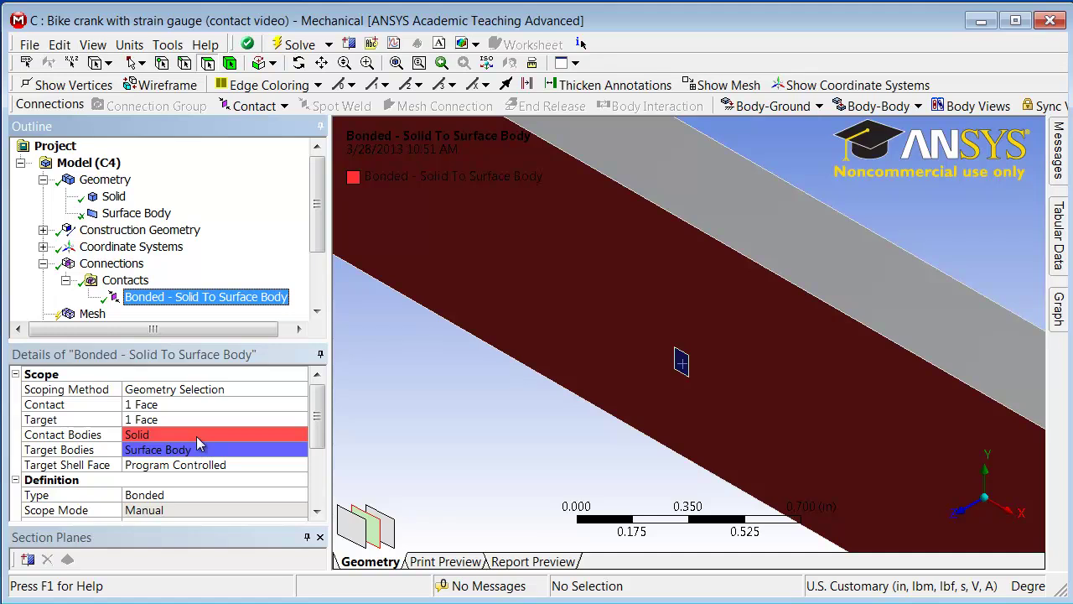
- Show synced contact and target body views and rotate the model to compare them
{"action": "left_click", "coordinate": [979, 107]}
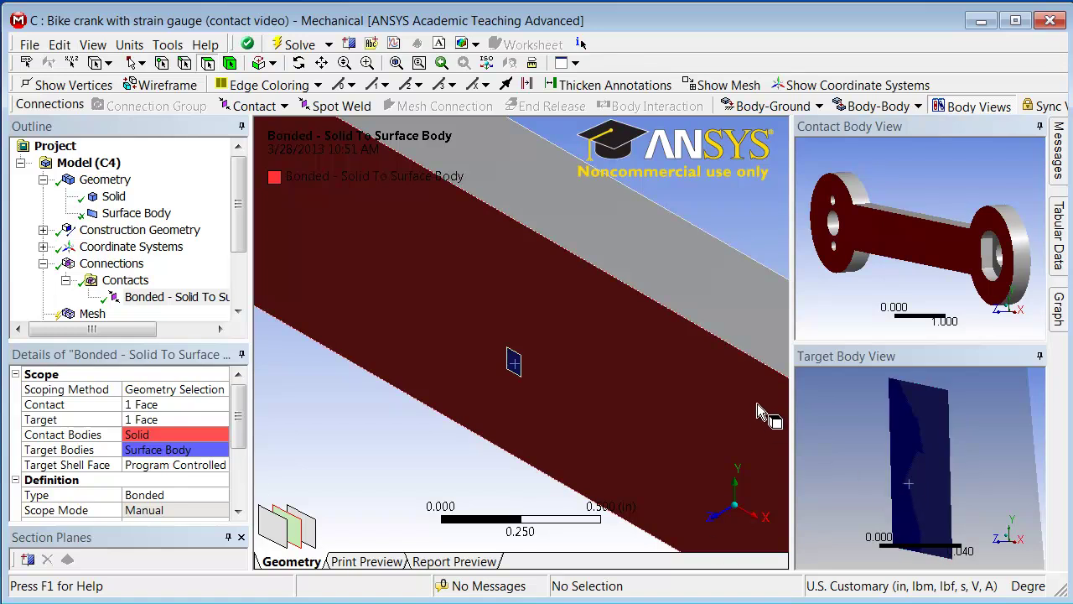
{"action": "left_click", "coordinate": [1050, 107]}
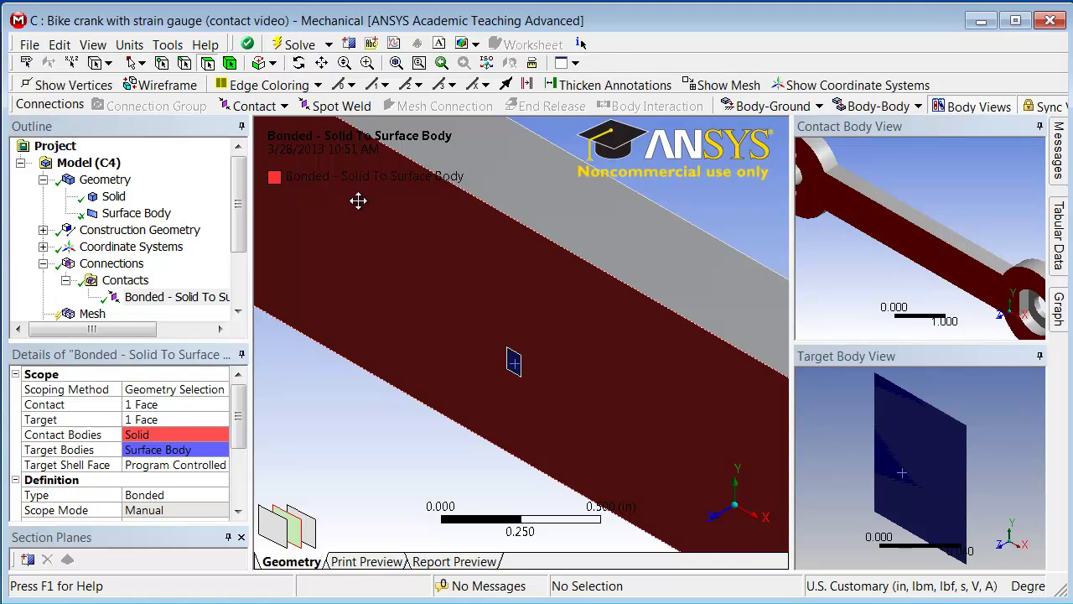
{"action": "mouse_move", "coordinate": [442, 308]}
{"action": "middle_mouse_down"}
{"action": "mouse_move", "coordinate": [433, 277]}
{"action": "mouse_move", "coordinate": [418, 276]}
{"action": "middle_mouse_up"}
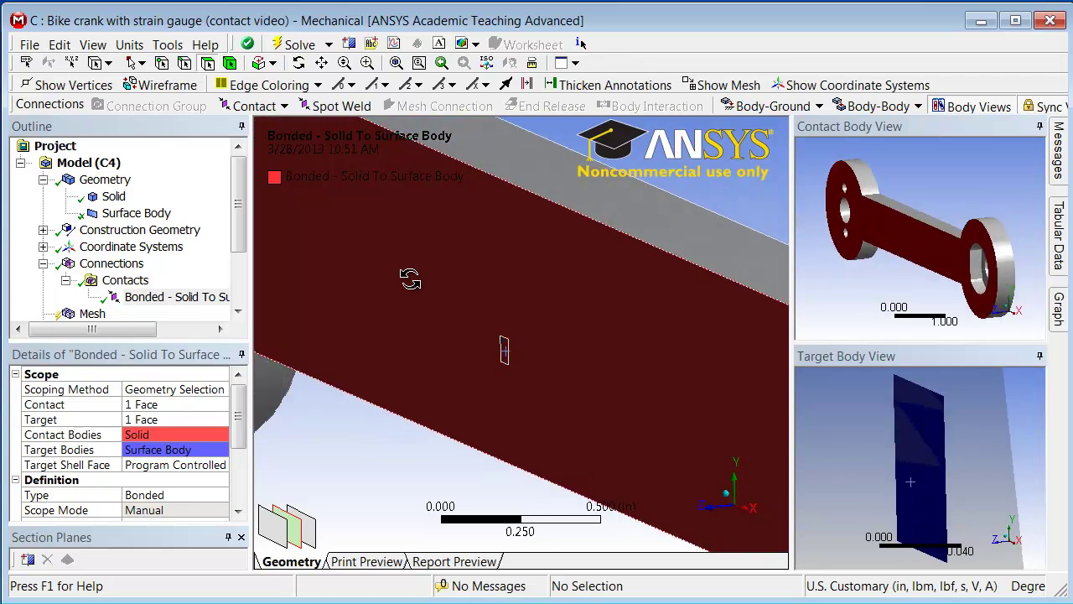
{"action": "middle_click_drag", "start_coordinate": [418, 276], "coordinate": [420, 274]}
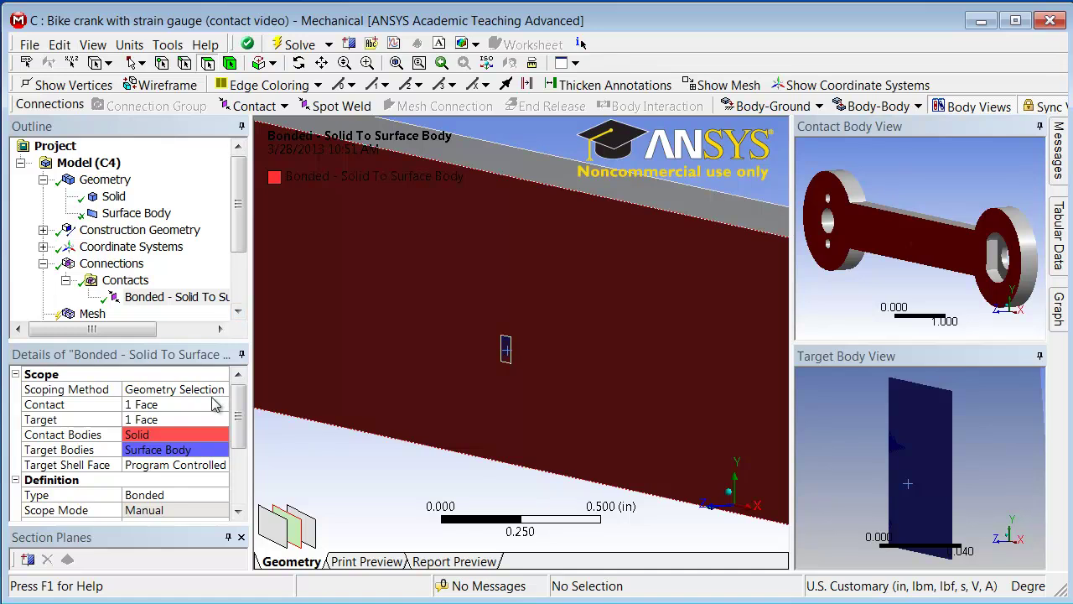
{"action": "scroll", "coordinate": [242, 438], "scroll_direction": "down", "scroll_amount": 1}
{"action": "scroll", "coordinate": [242, 439], "scroll_direction": "down", "scroll_amount": 1}
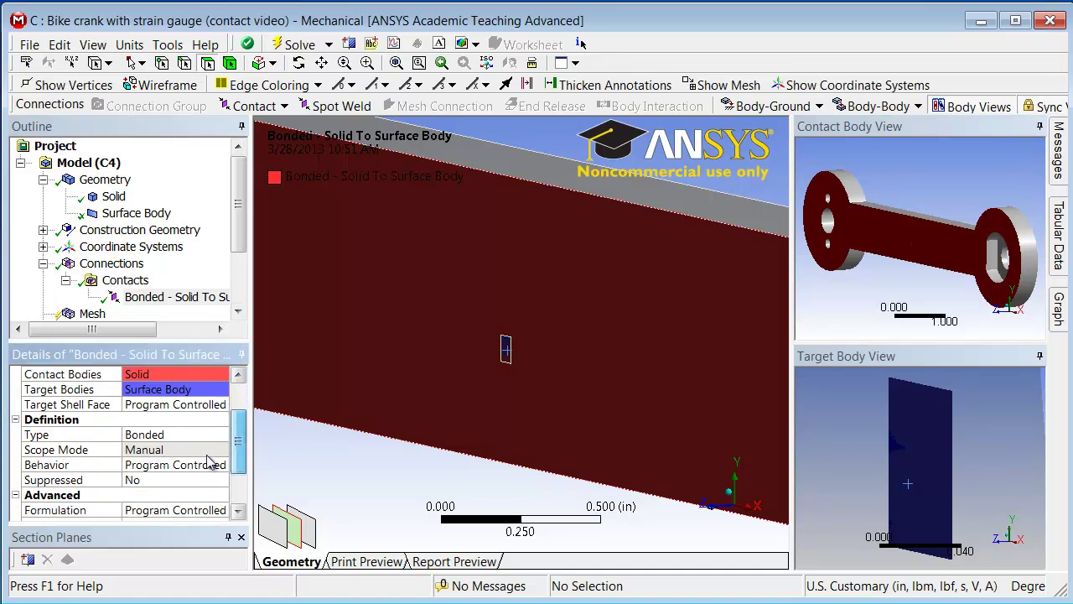